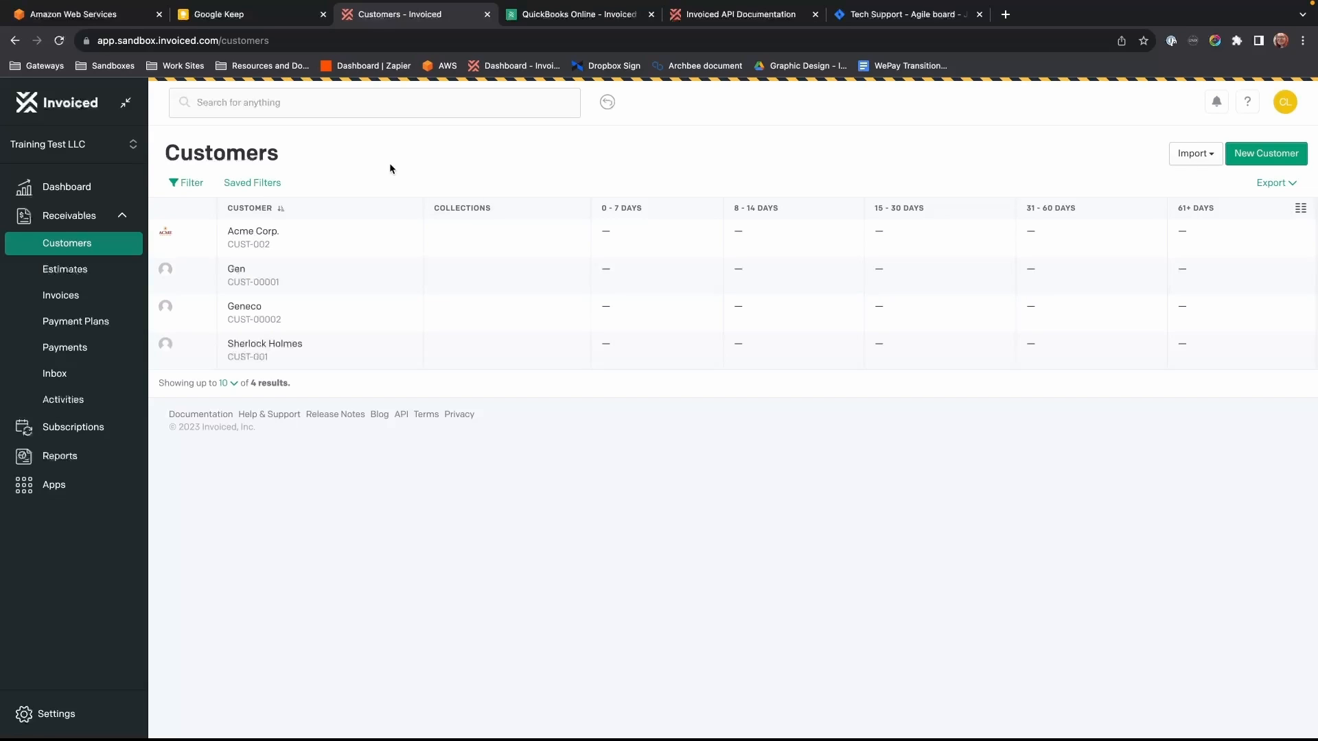
- Open the Acme Corp. customer record and start a new invoice for it
{"action": "left_click", "coordinate": [288, 240]}
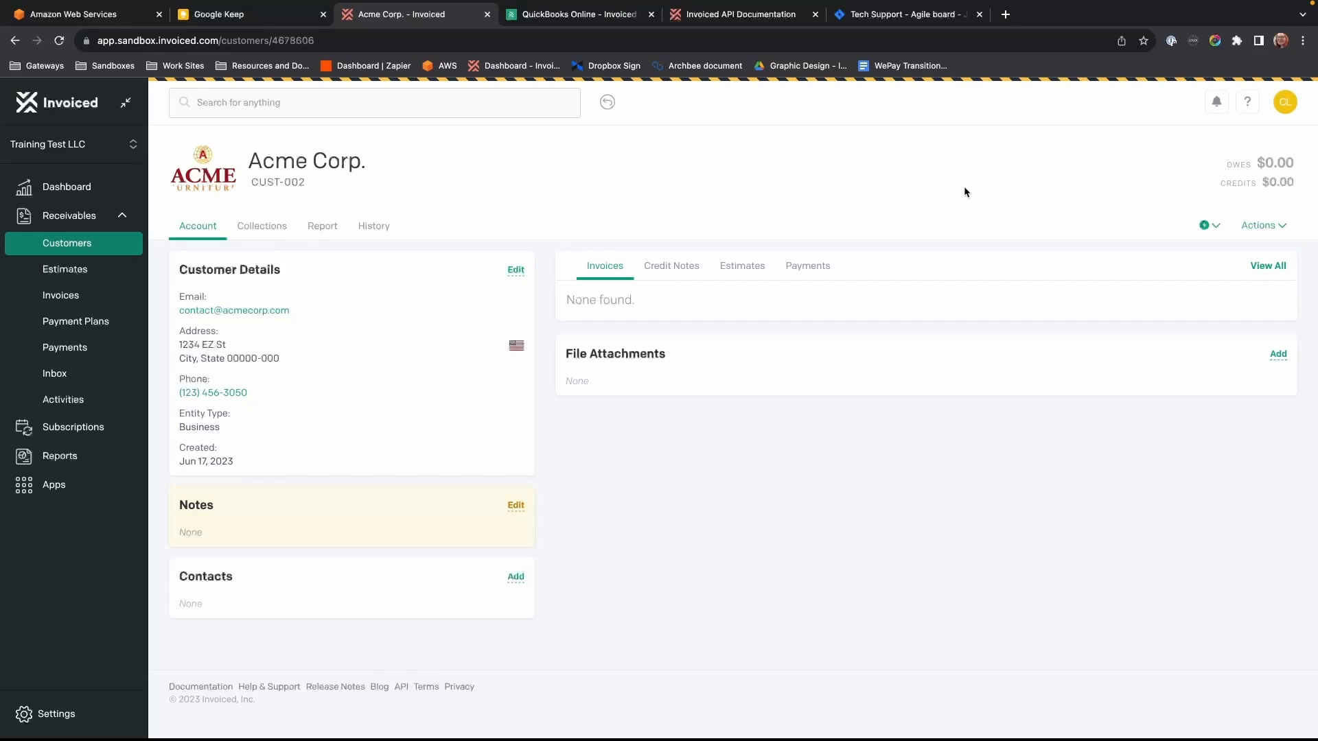
{"action": "left_click", "coordinate": [1218, 227]}
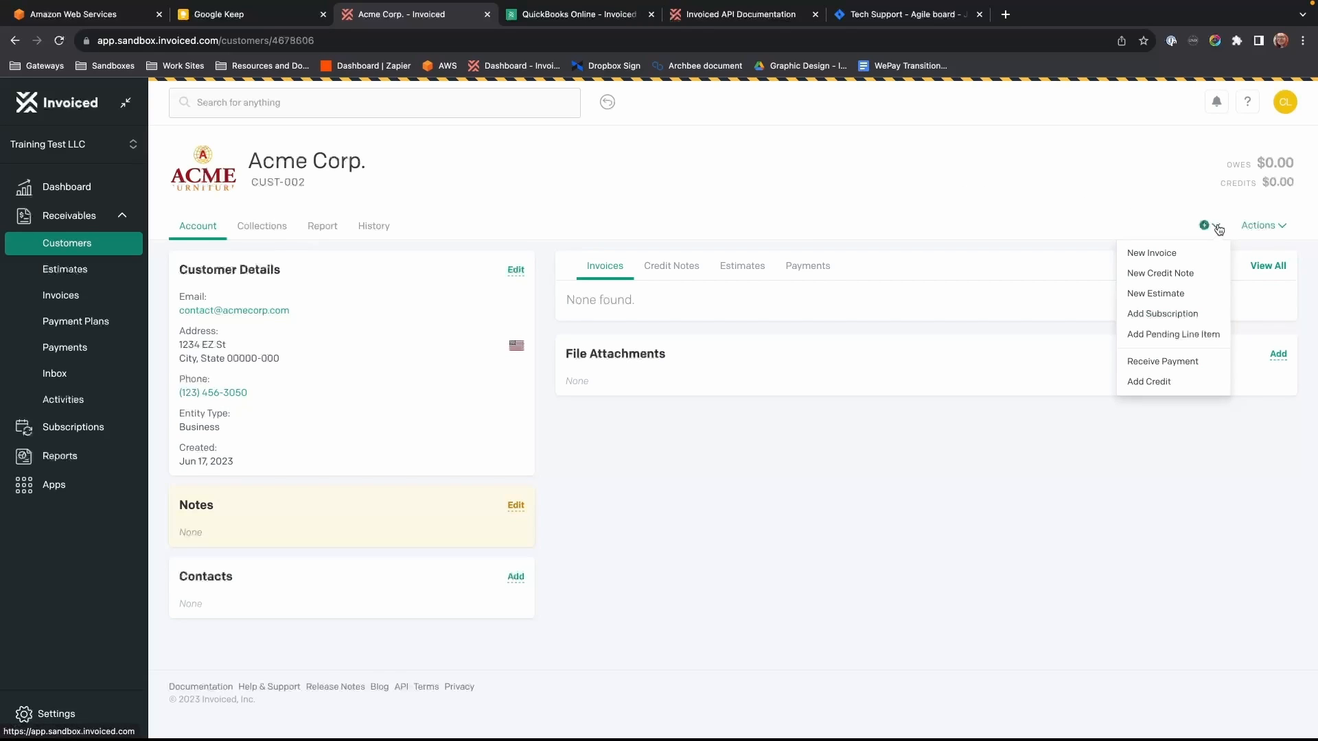
{"action": "left_click", "coordinate": [1160, 254]}
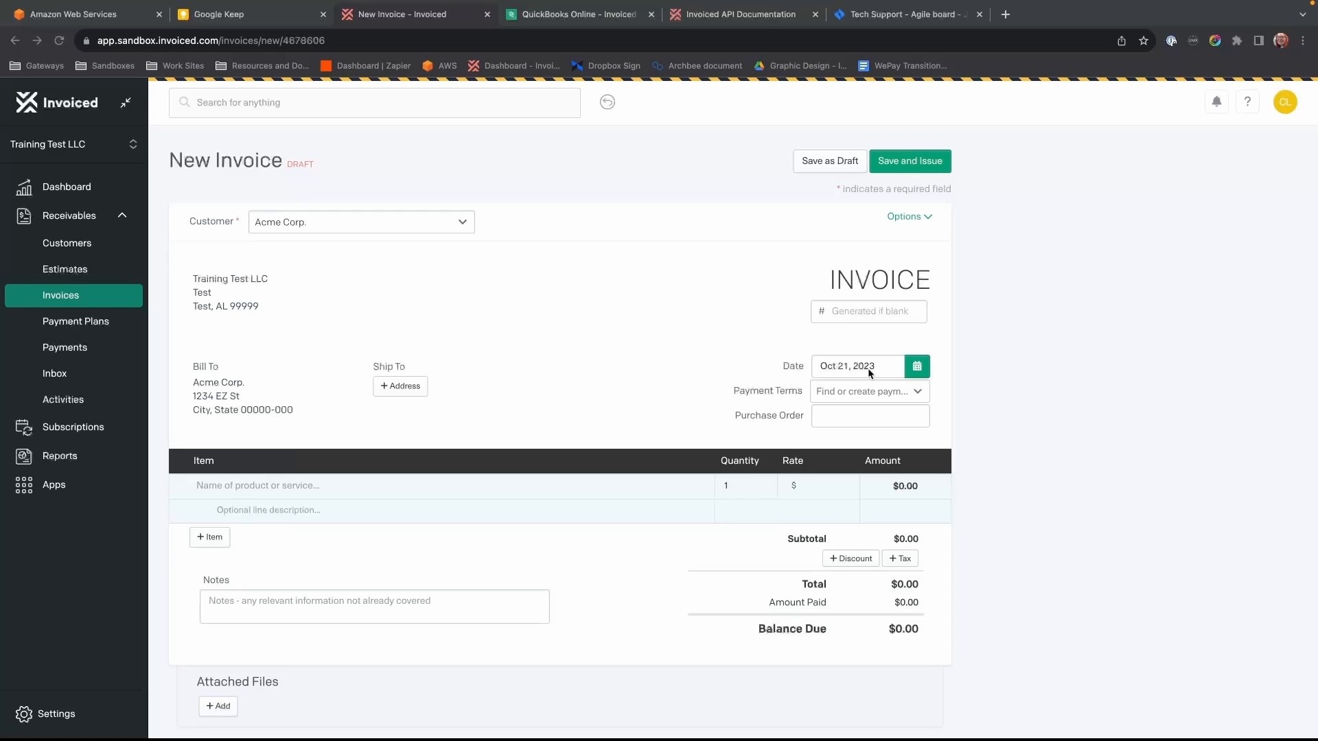
- Check the invoice date calendar without changing the date, and set the payment terms to NET 7
{"action": "left_click", "coordinate": [918, 369]}
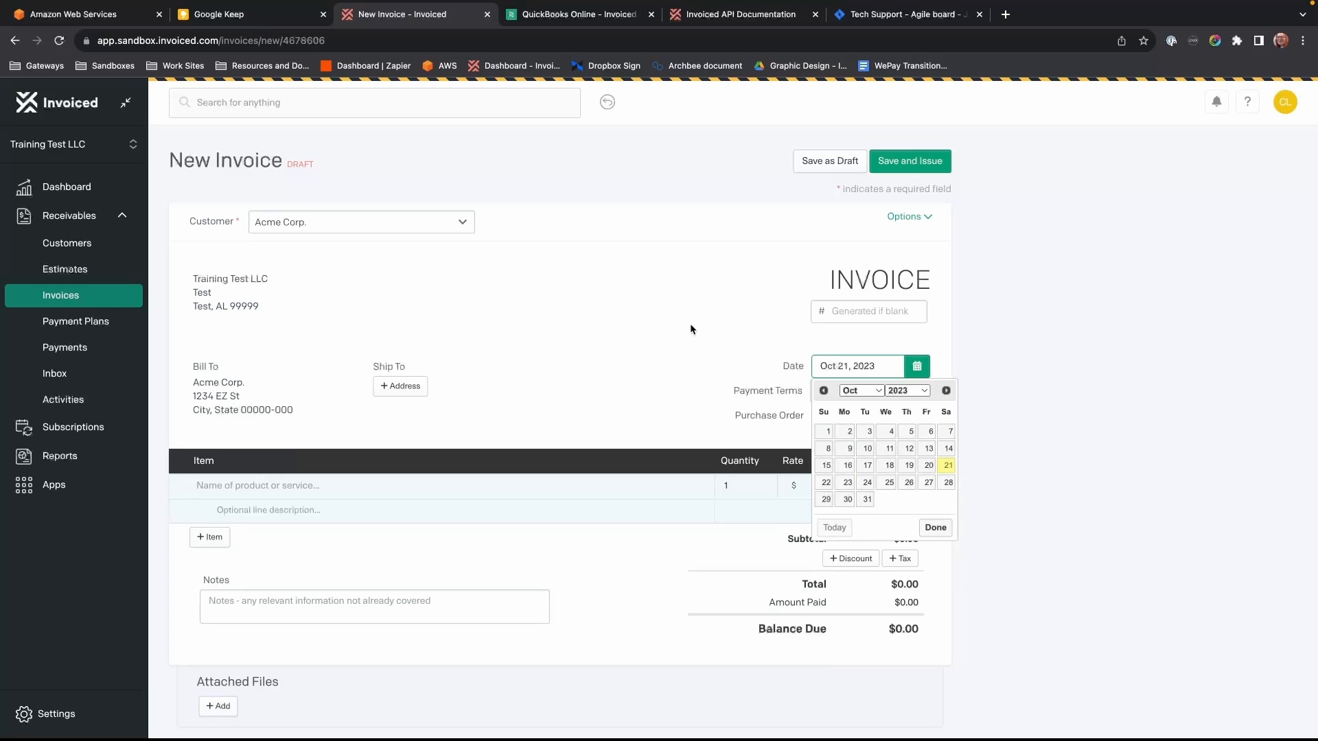
{"action": "left_click", "coordinate": [695, 368]}
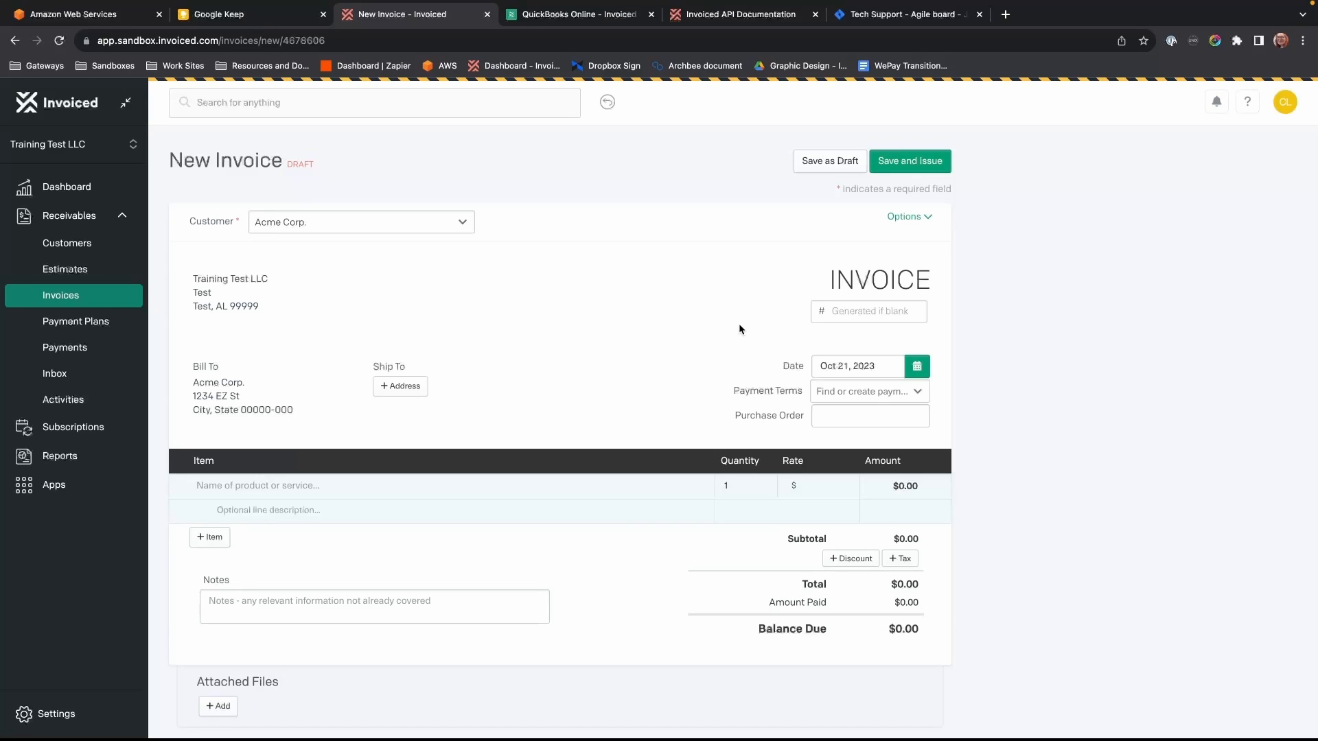
{"action": "left_click", "coordinate": [924, 393]}
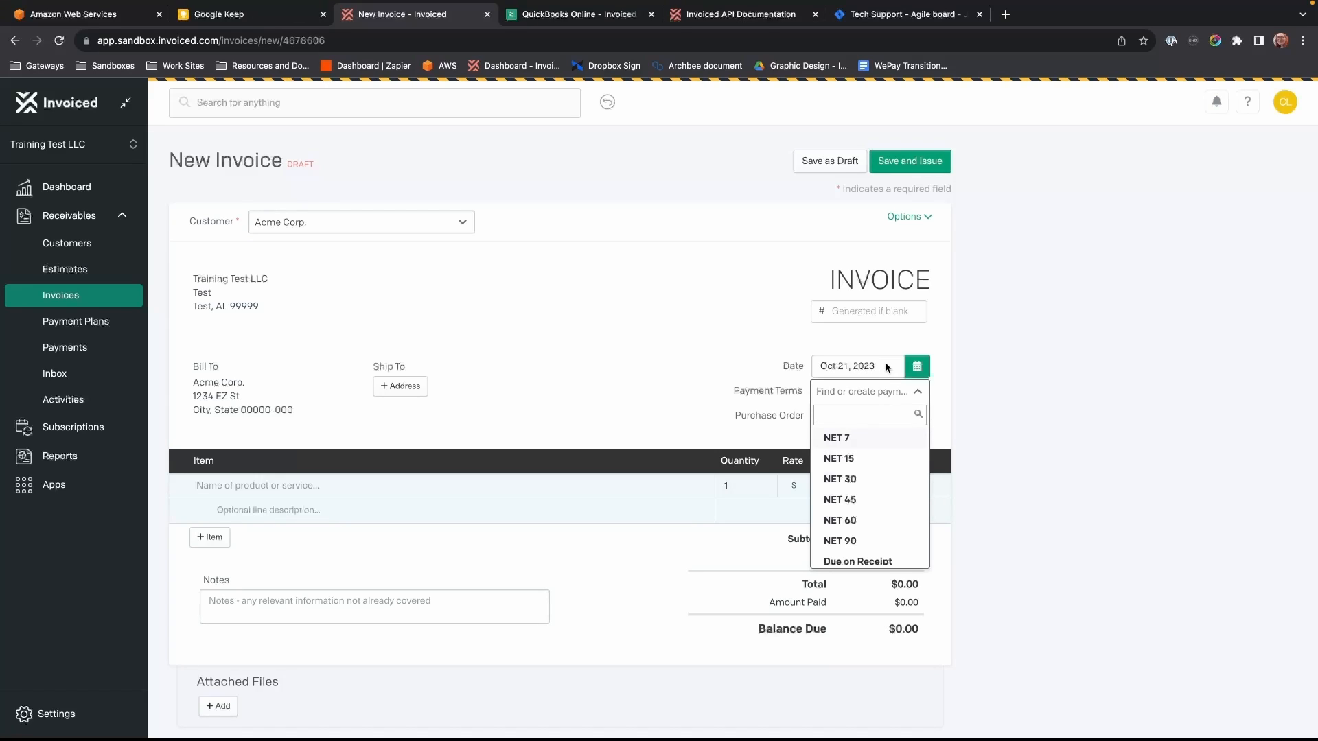
{"action": "left_click", "coordinate": [874, 442]}
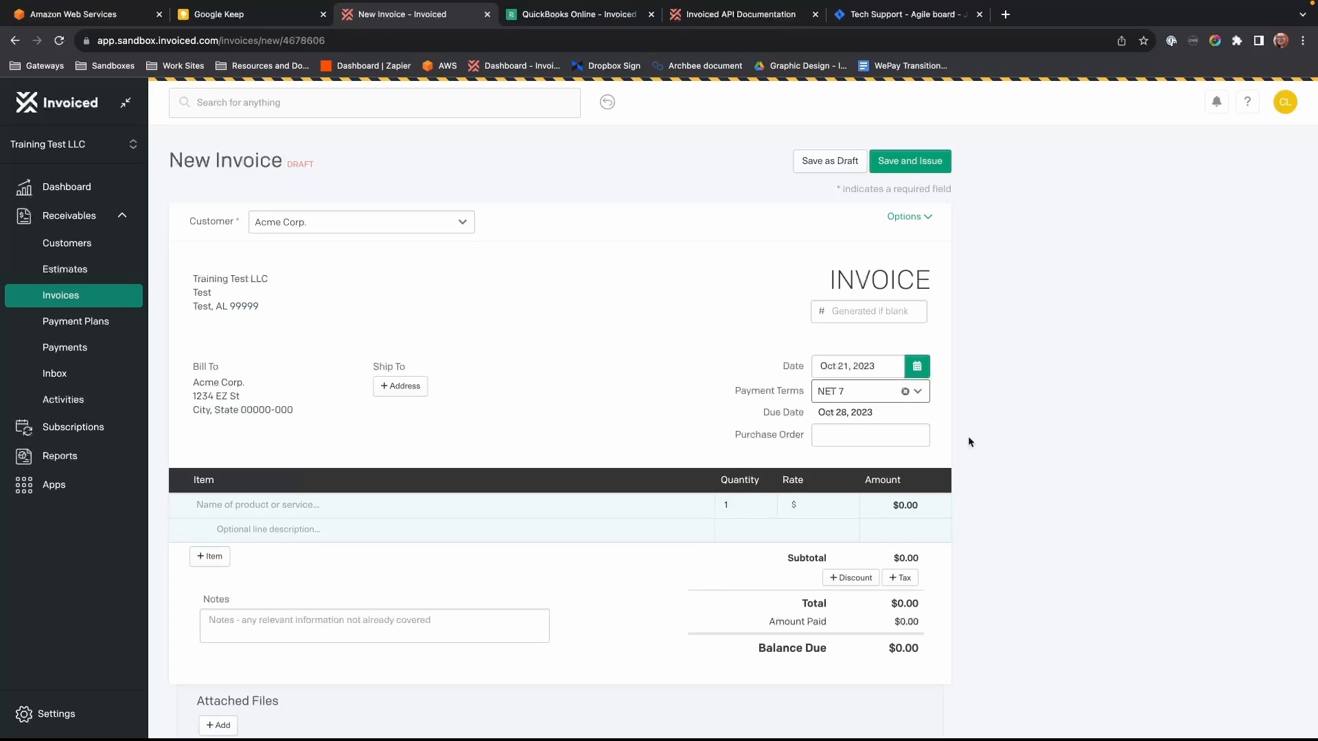
- Change the invoice title to "Acme Invoice" in the invoice's additional options
{"action": "left_click", "coordinate": [932, 220]}
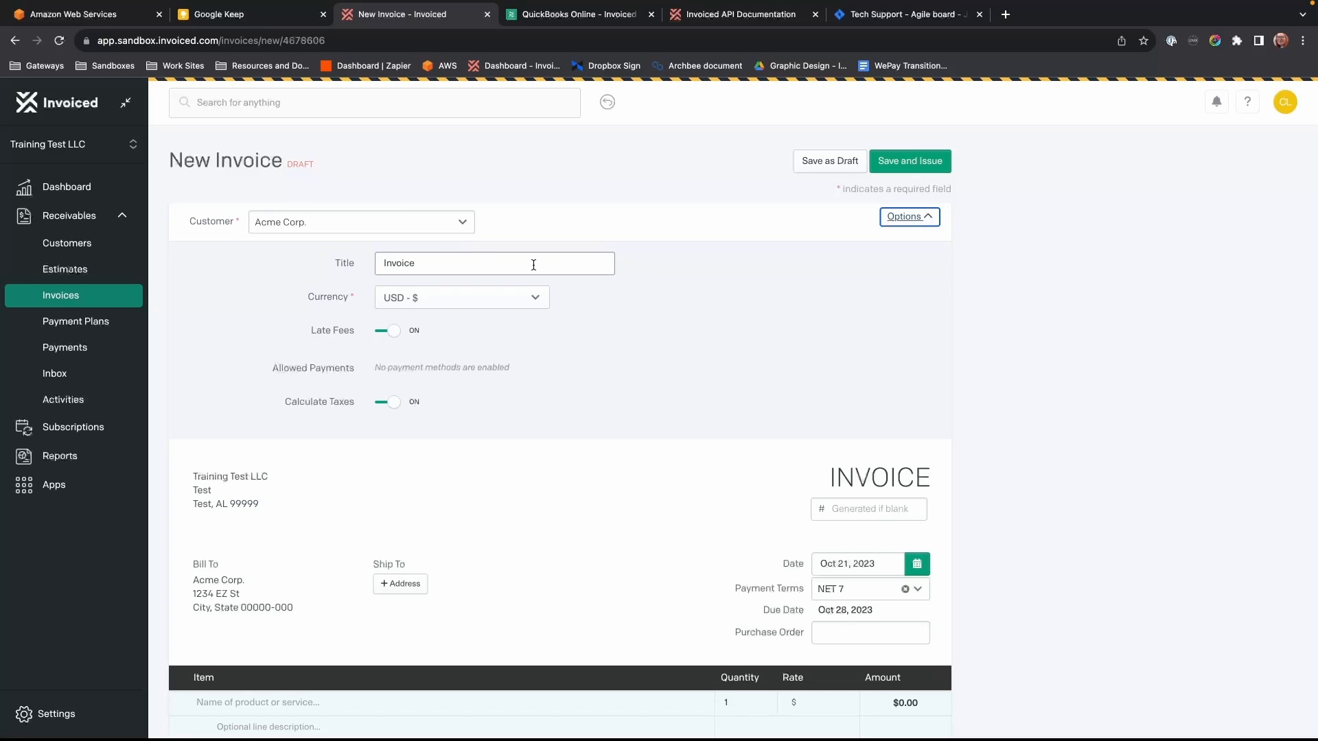
{"action": "left_click", "coordinate": [385, 265]}
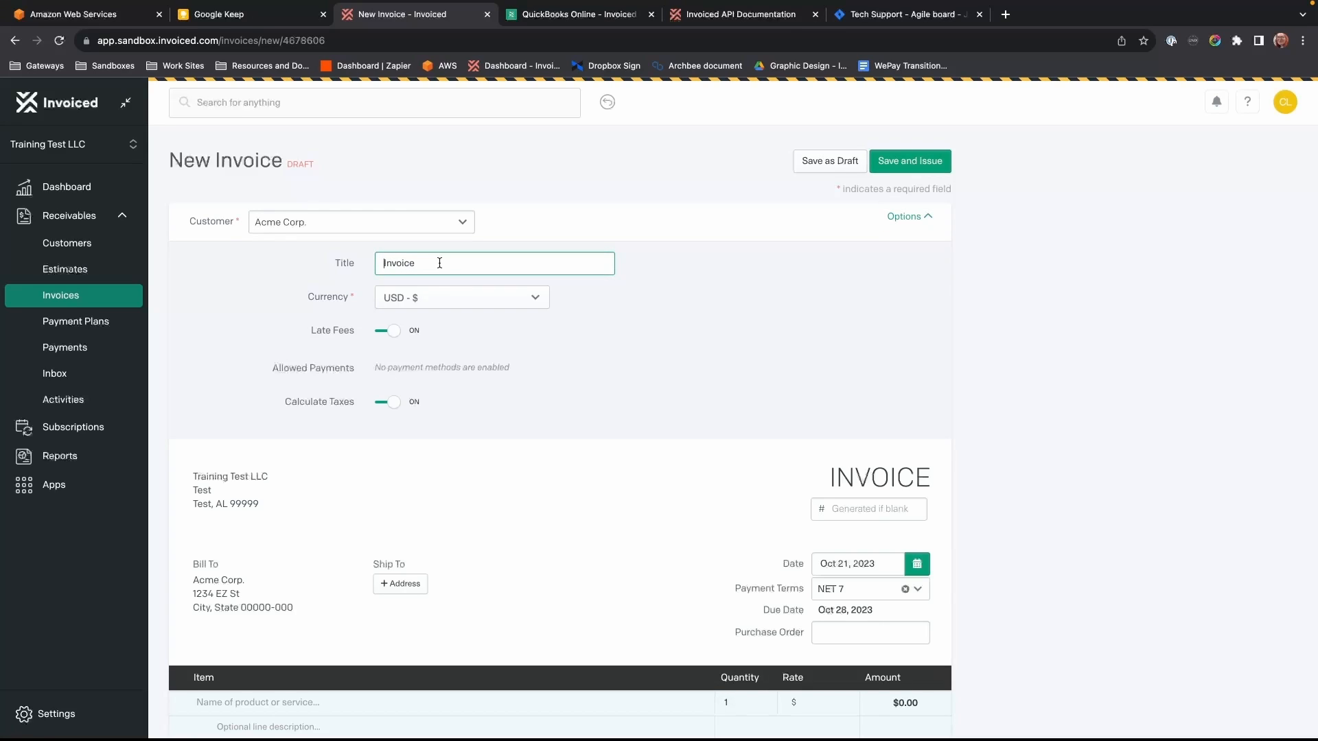
{"action": "type", "text": "Amc"}
{"action": "key", "text": "BackSpace"}
{"action": "key", "text": "BackSpace"}
{"action": "key", "text": "BackSpace"}
{"action": "type", "text": "Acme"}
{"action": "left_click", "coordinate": [694, 266]}
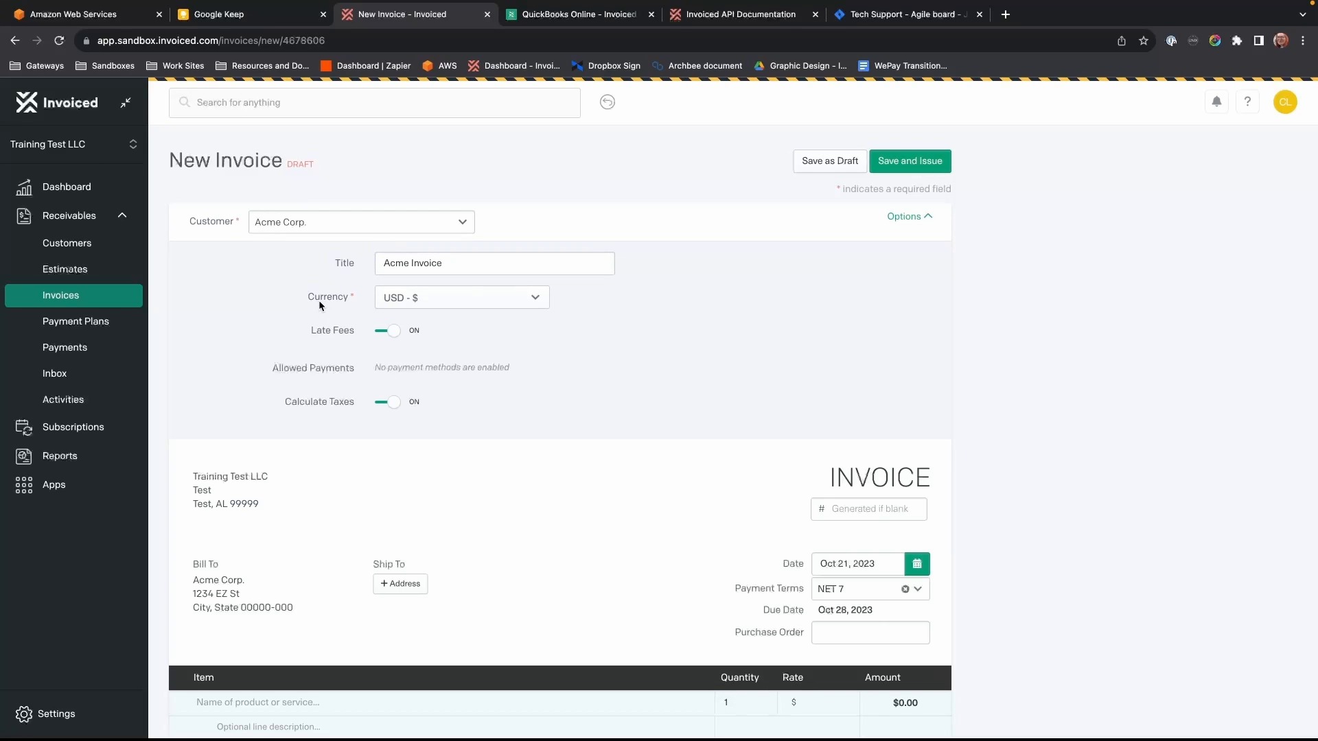
- Look through the available invoice currencies without changing the selection, and collapse the additional options
{"action": "left_click", "coordinate": [541, 298]}
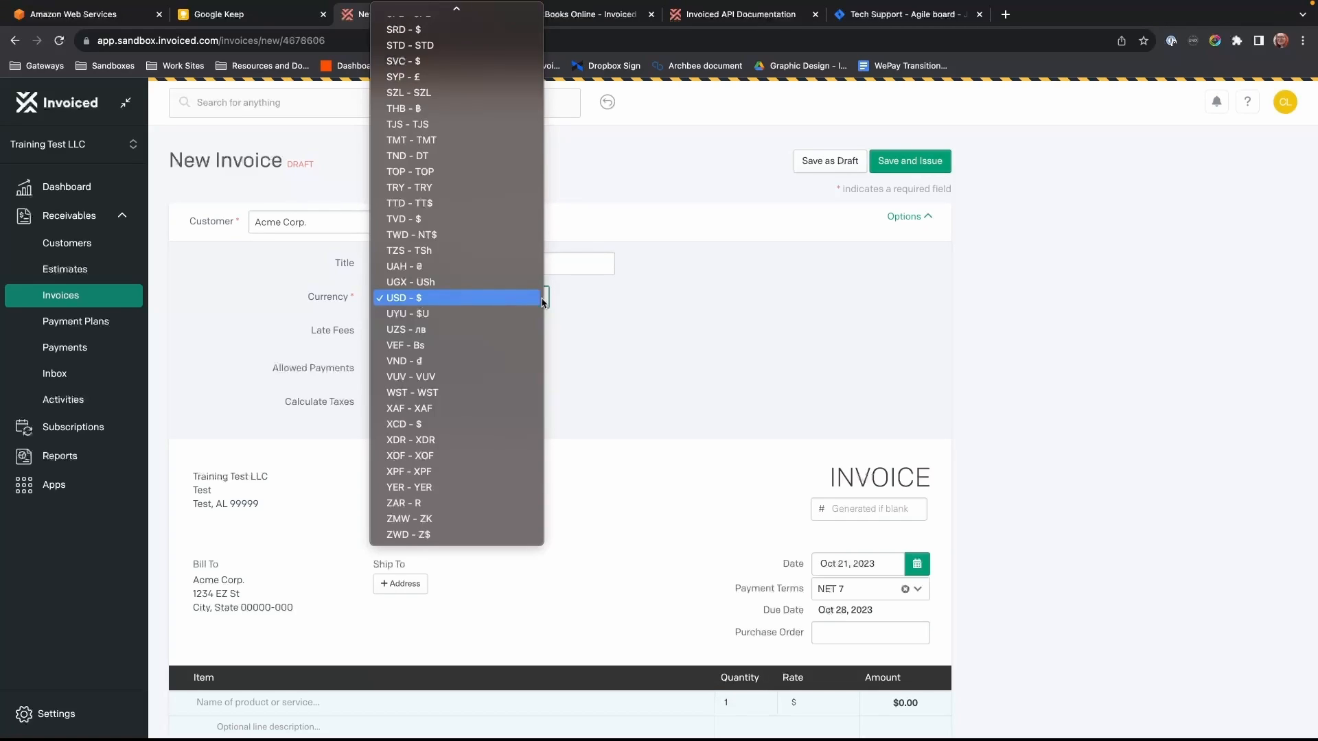
{"action": "left_click", "coordinate": [631, 313]}
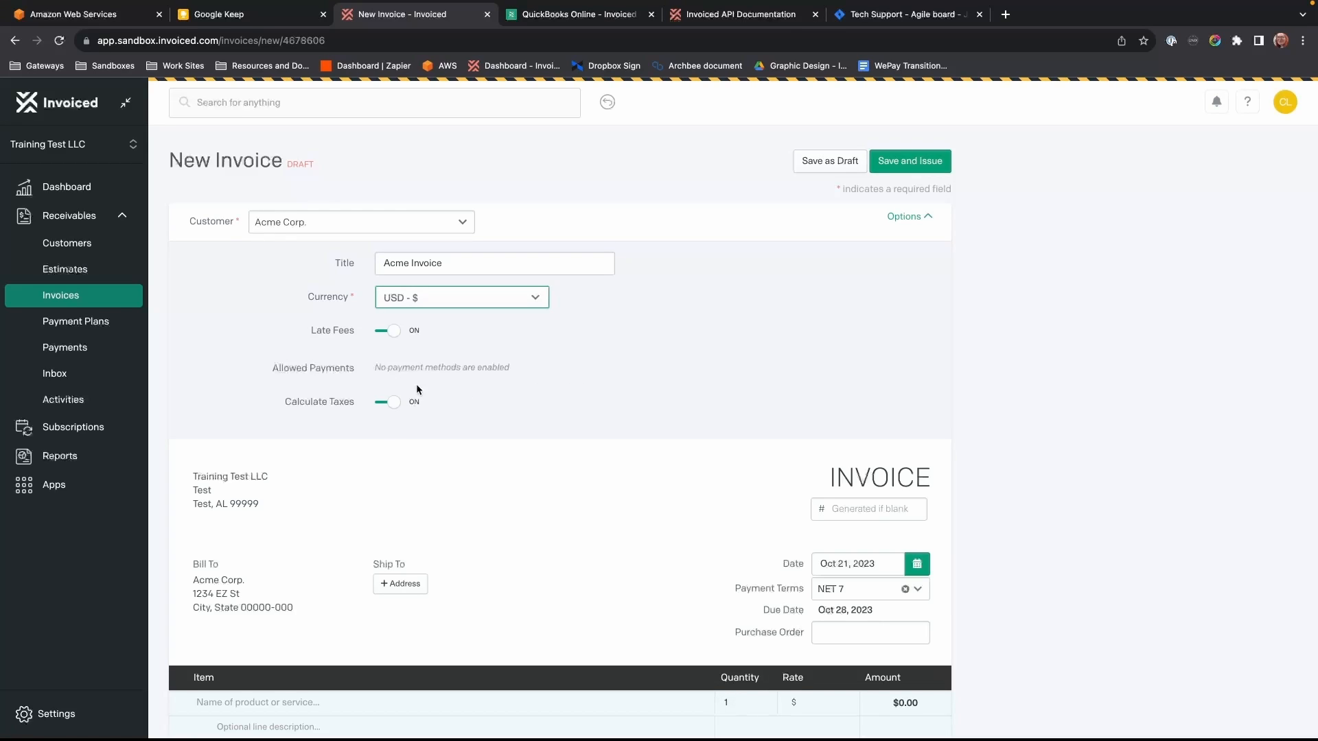
{"action": "left_click", "coordinate": [930, 217]}
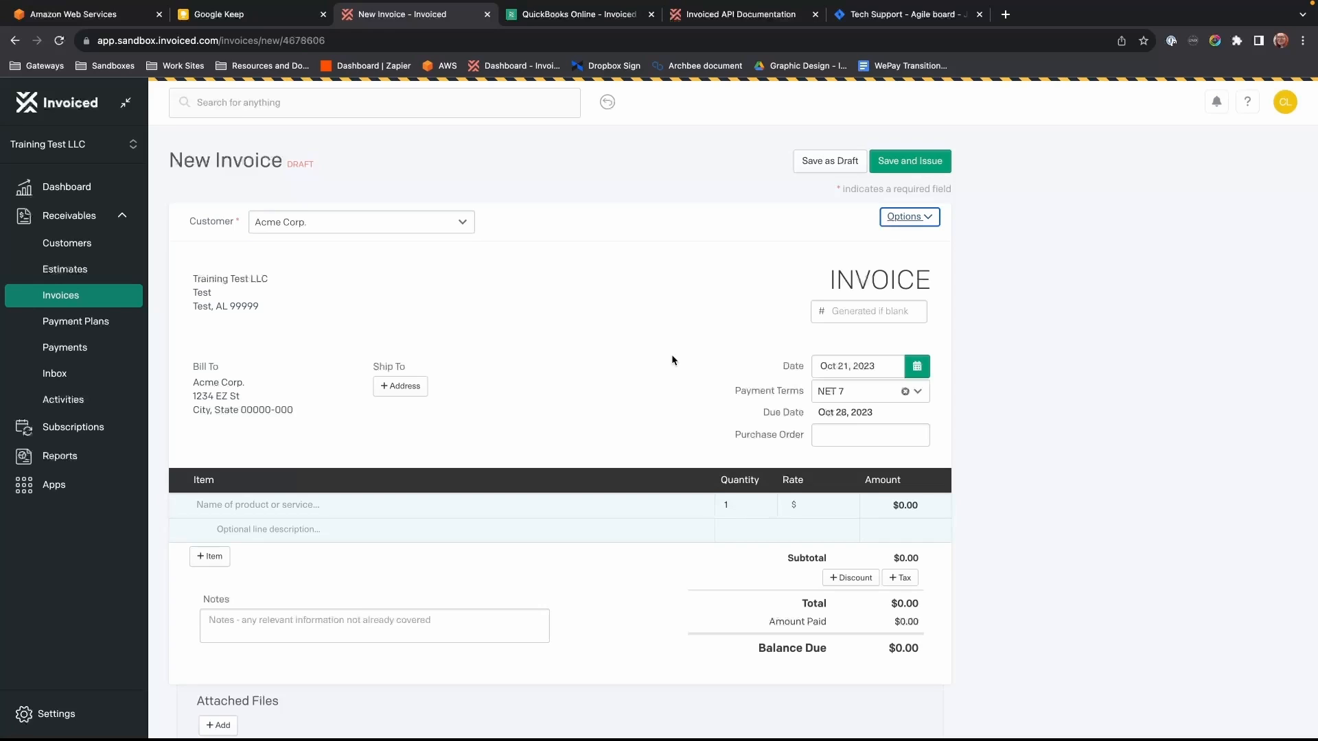
- Add a line item named "1 Service" with a rate of $20 to the invoice
{"action": "scroll", "coordinate": [671, 354], "scroll_direction": "down", "scroll_amount": 3}
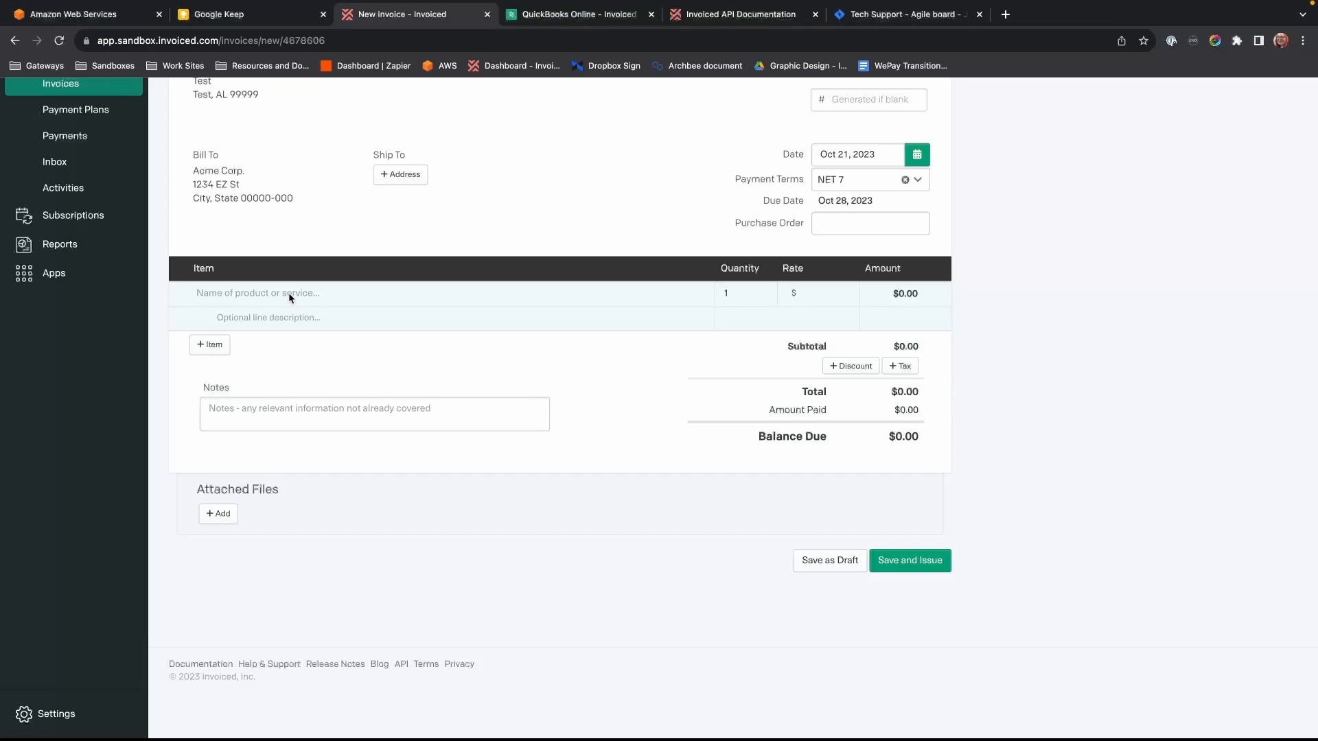
{"action": "left_click", "coordinate": [248, 295]}
{"action": "type", "text": "1 Service"}
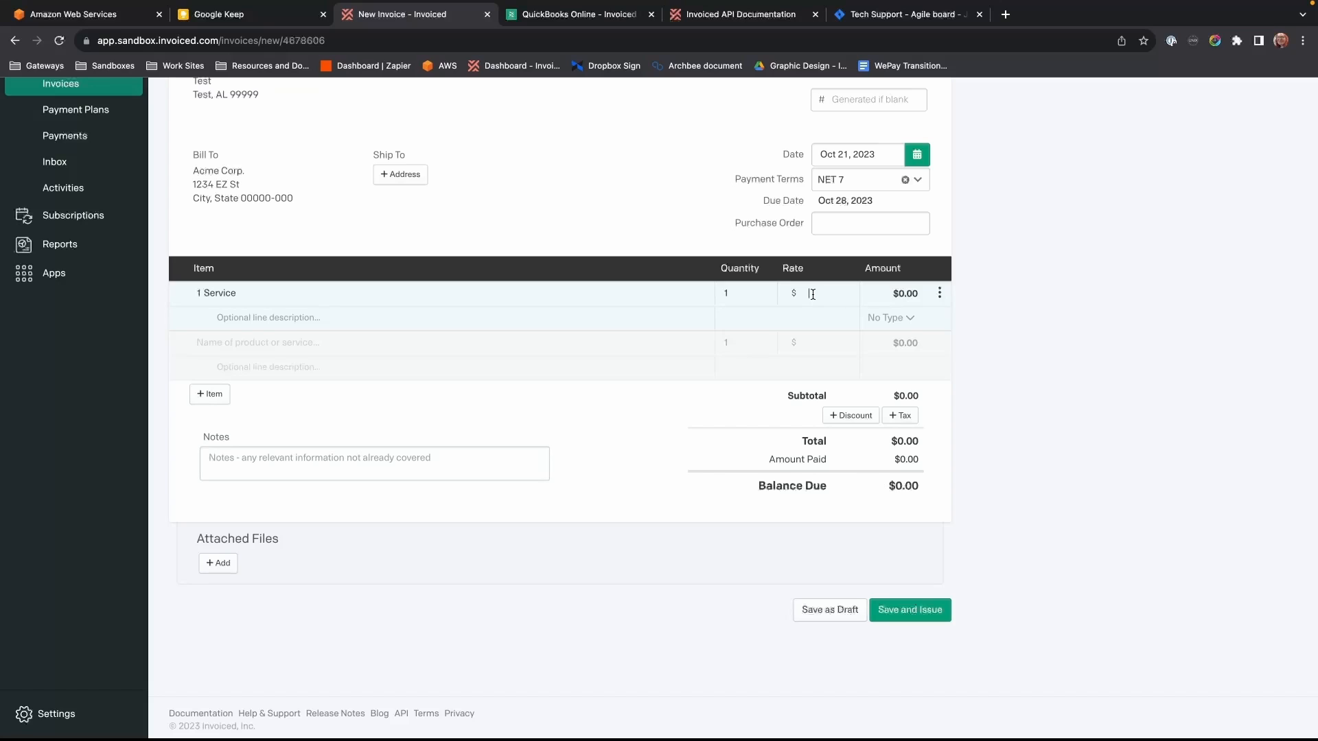
{"action": "type", "text": "20"}
- Review the type choices and the discount, tax and duplication options of the 1 Service line
{"action": "left_click", "coordinate": [911, 320]}
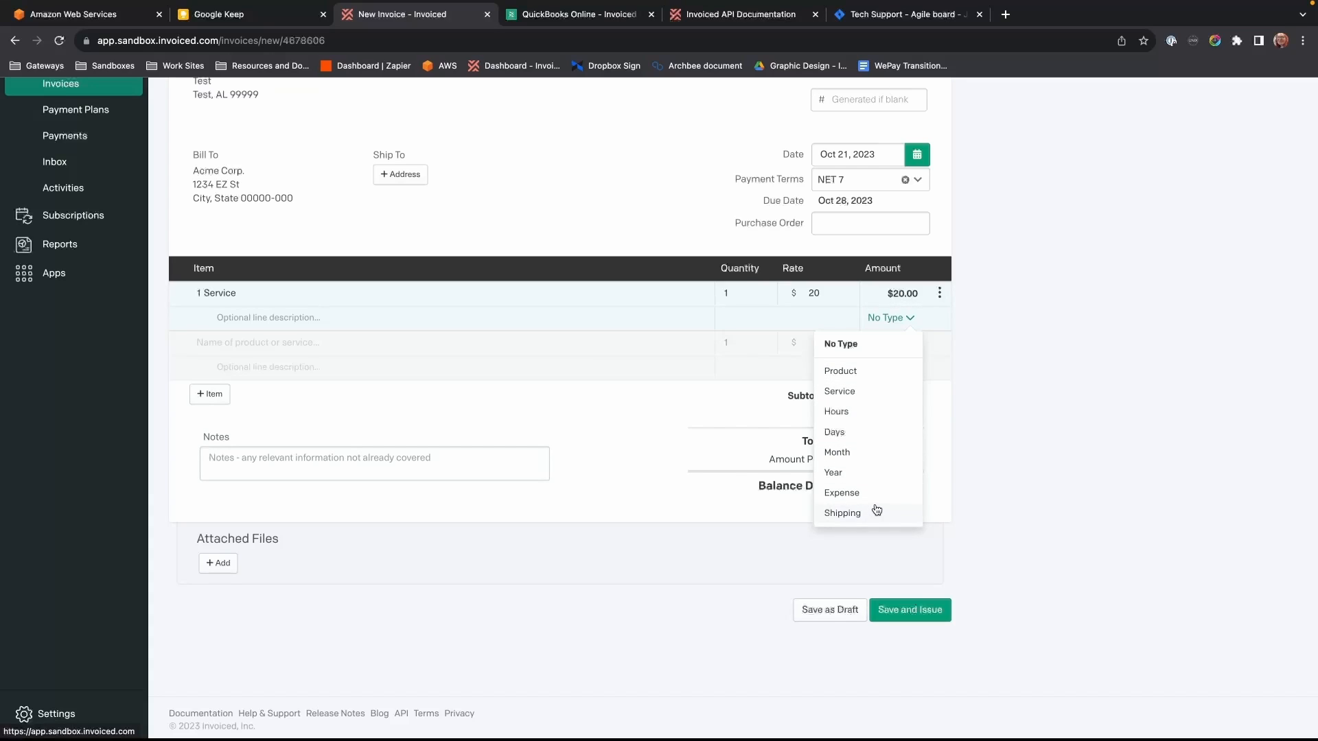
{"action": "left_click", "coordinate": [1015, 323]}
{"action": "left_click", "coordinate": [939, 294]}
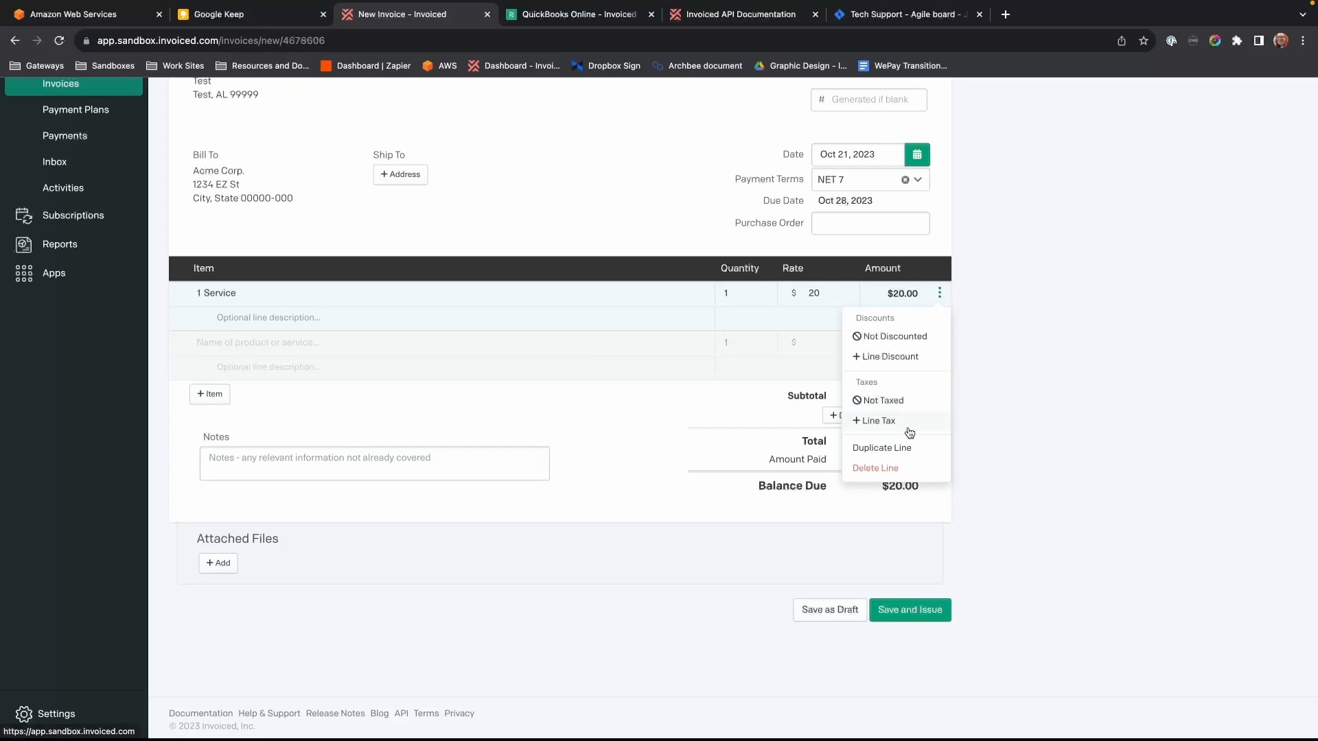
{"action": "left_click", "coordinate": [985, 385]}
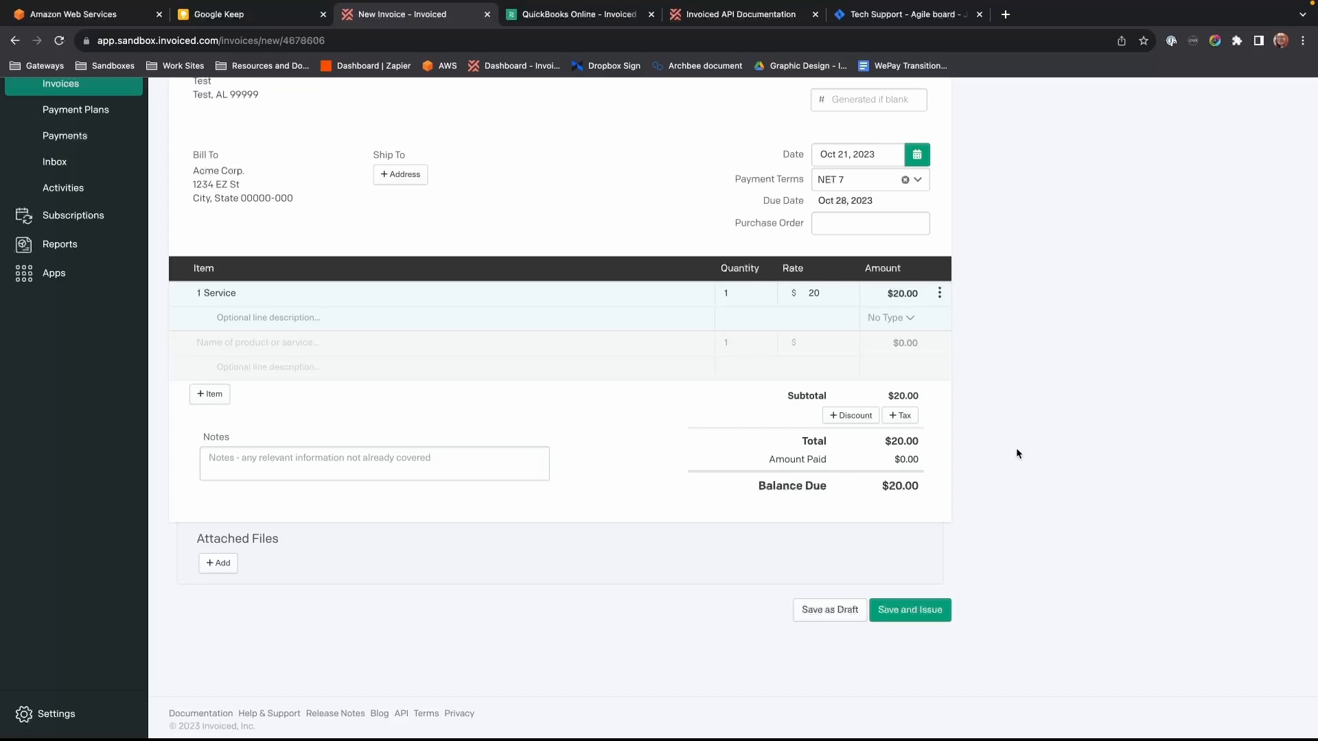
- Examine the options for adding saved items, taxes and discounts to the invoice without adding any
{"action": "left_click", "coordinate": [212, 398]}
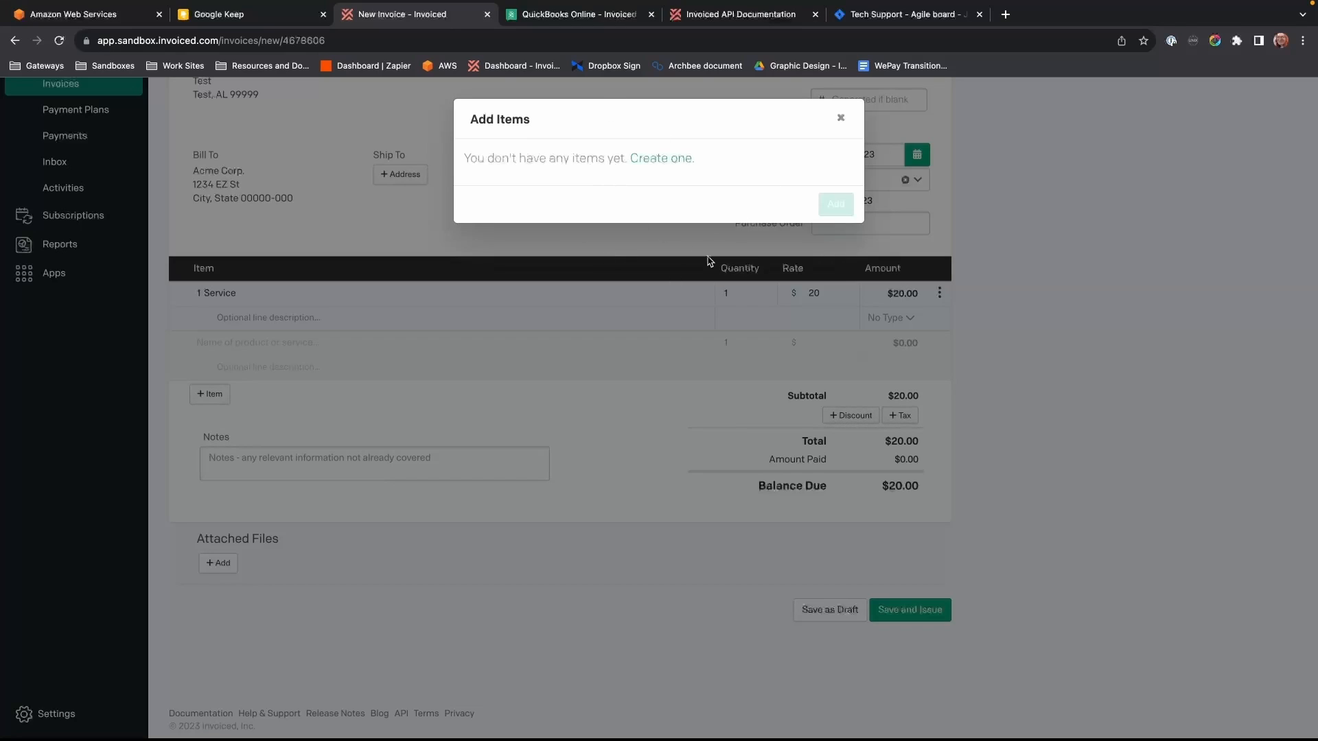
{"action": "left_click", "coordinate": [840, 120]}
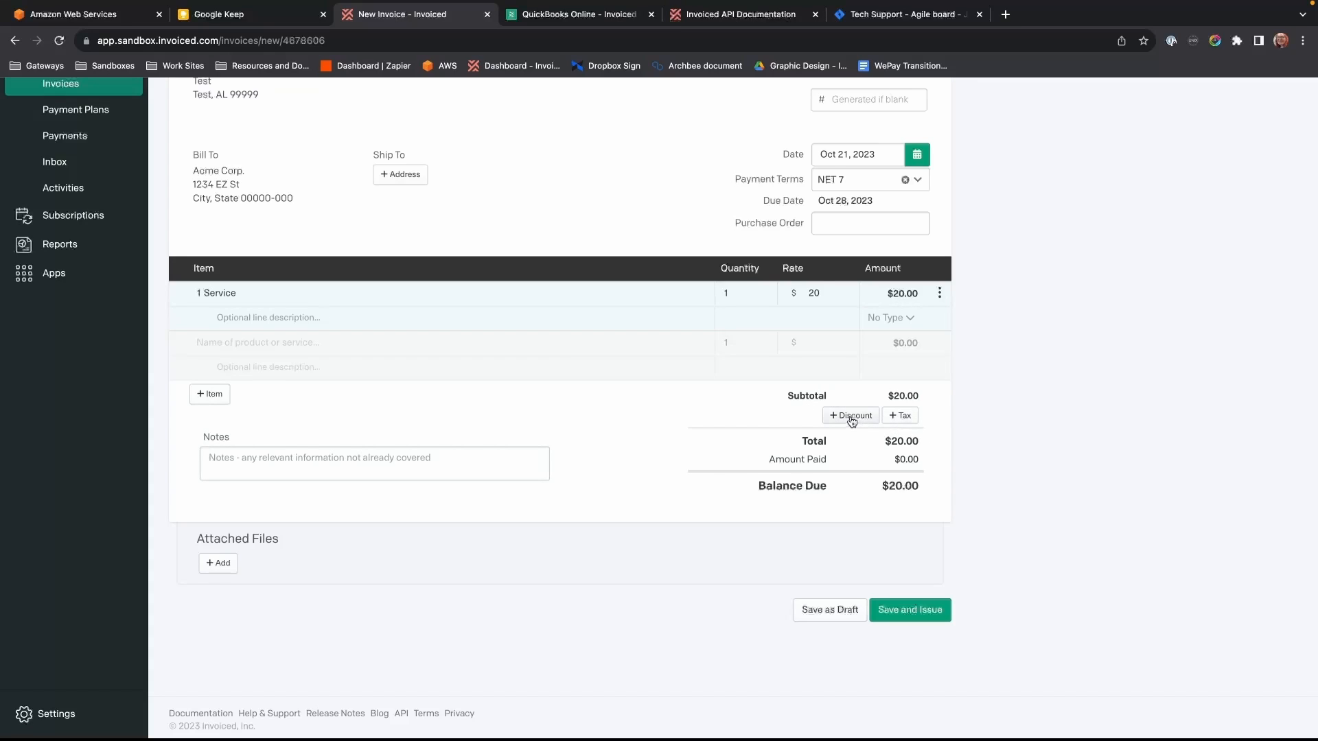
{"action": "left_click", "coordinate": [902, 419]}
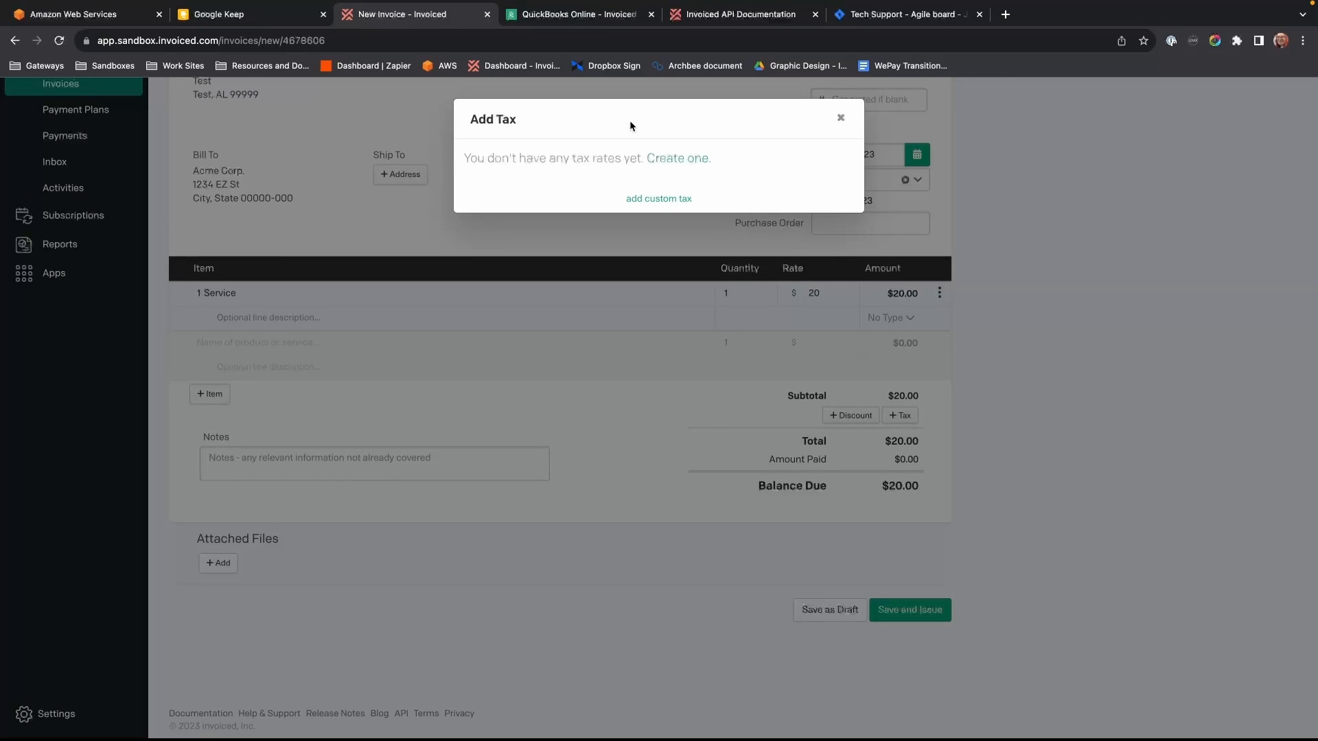
{"action": "left_click", "coordinate": [842, 120]}
{"action": "left_click", "coordinate": [861, 416]}
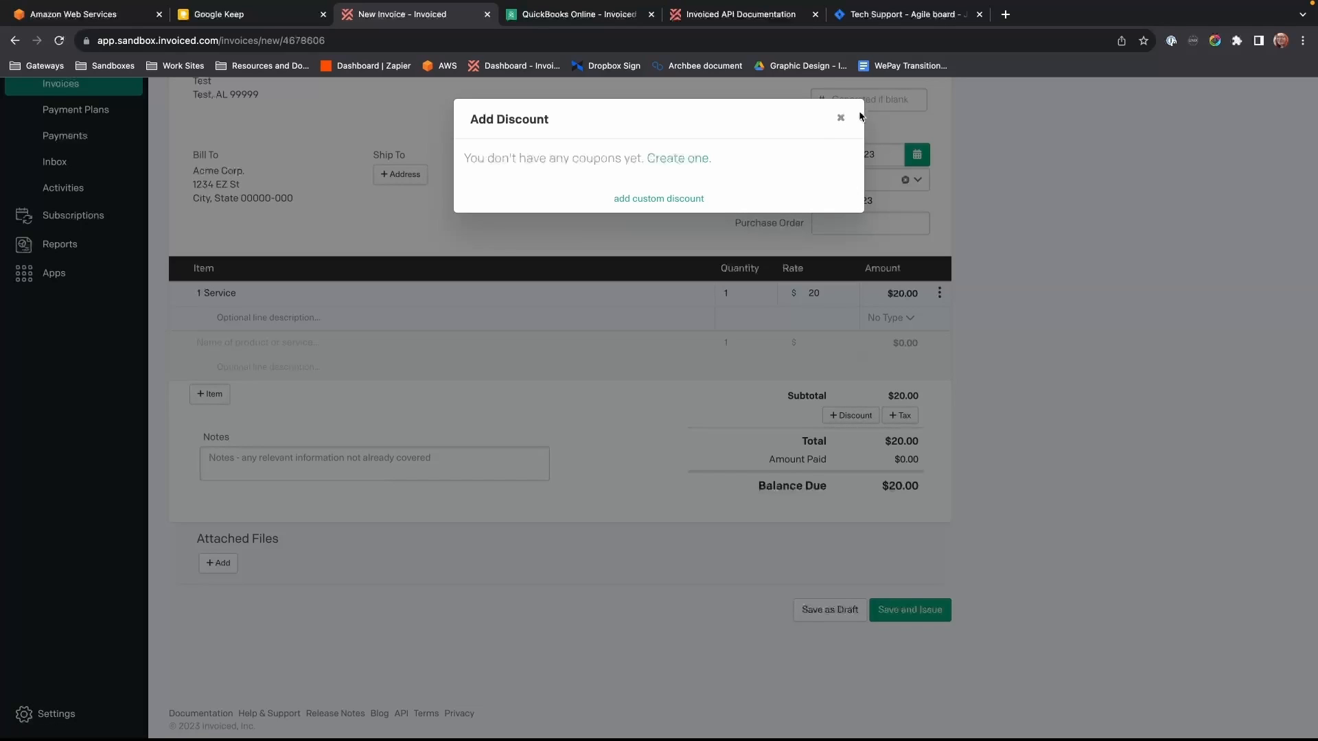
{"action": "left_click", "coordinate": [841, 119]}
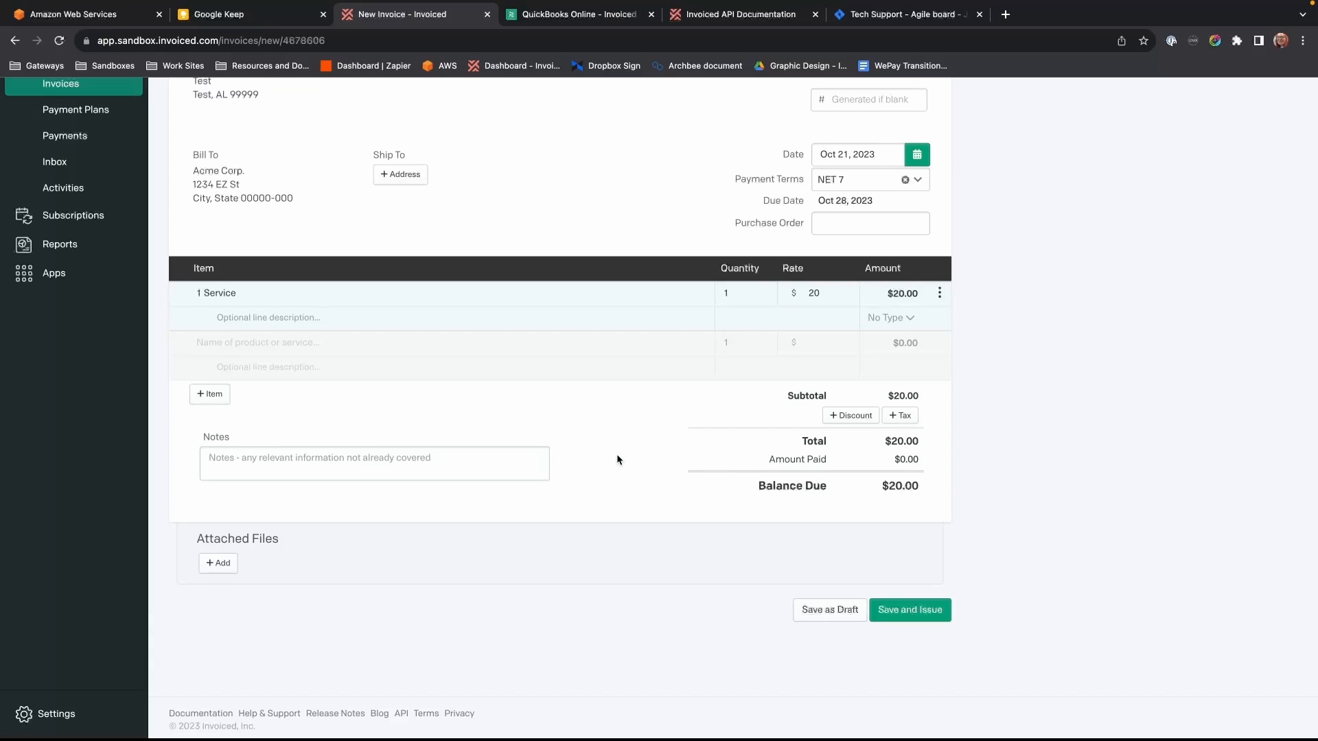
{"action": "left_click", "coordinate": [442, 456]}
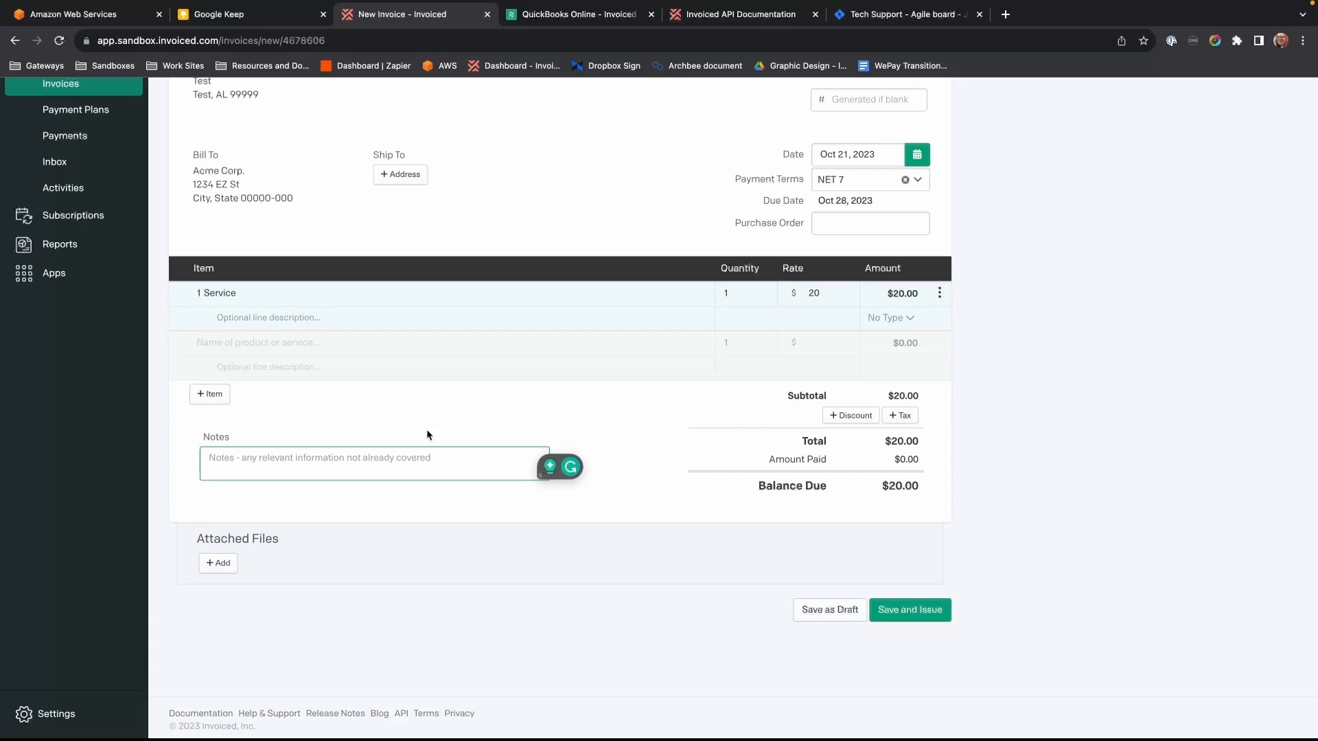
{"action": "left_click", "coordinate": [438, 425]}
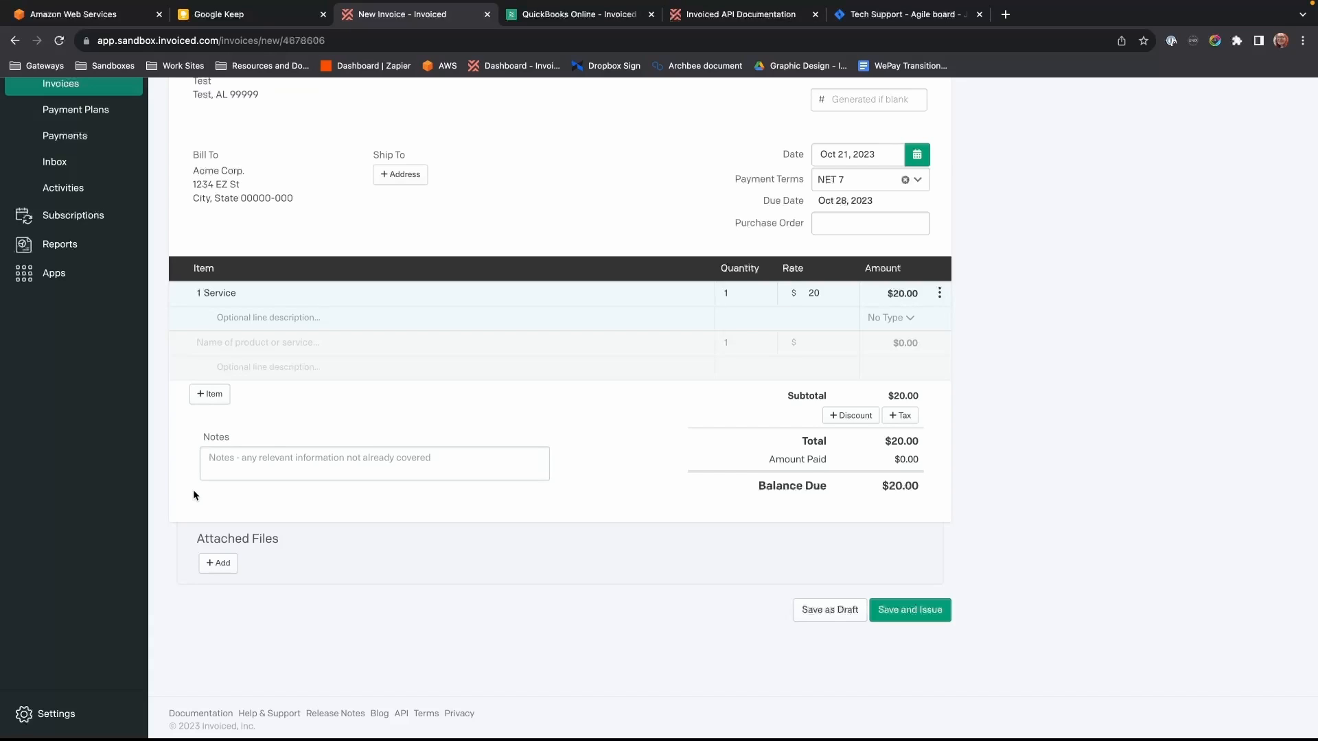
{"action": "left_click", "coordinate": [235, 461]}
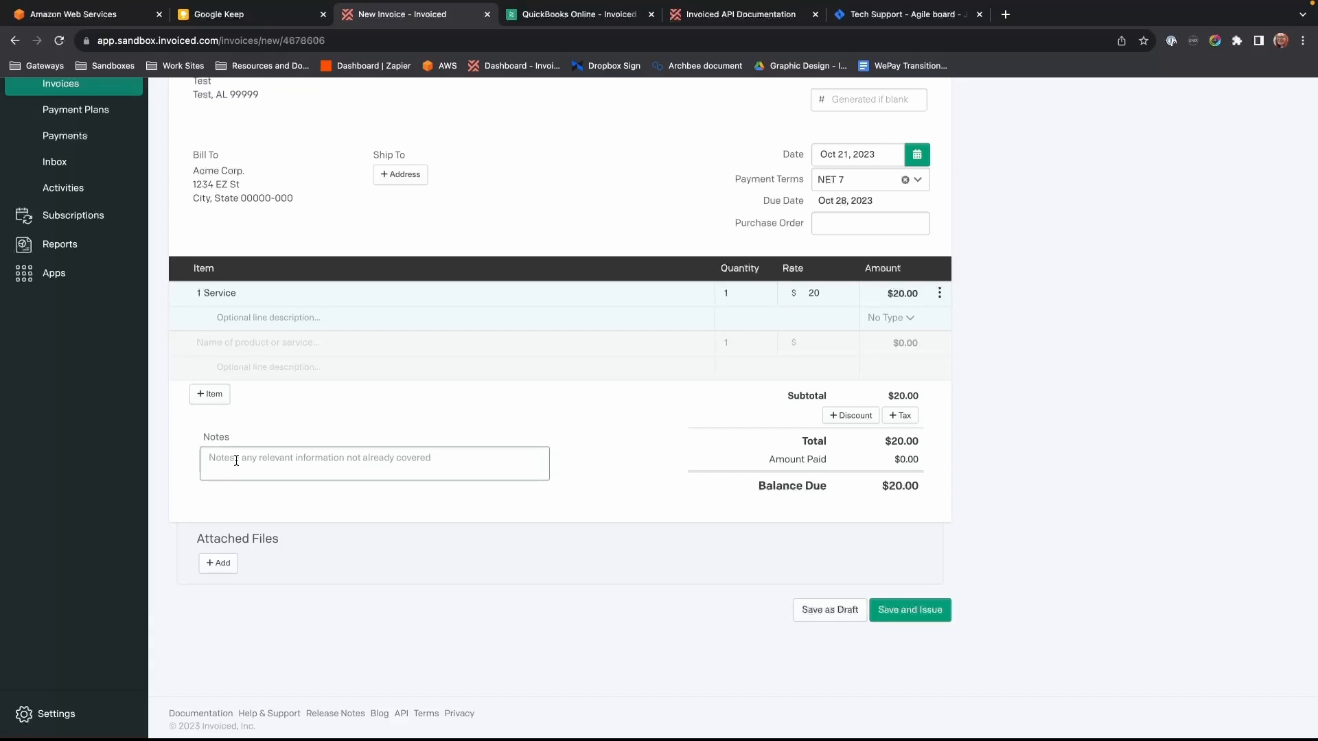
{"action": "left_click", "coordinate": [210, 500]}
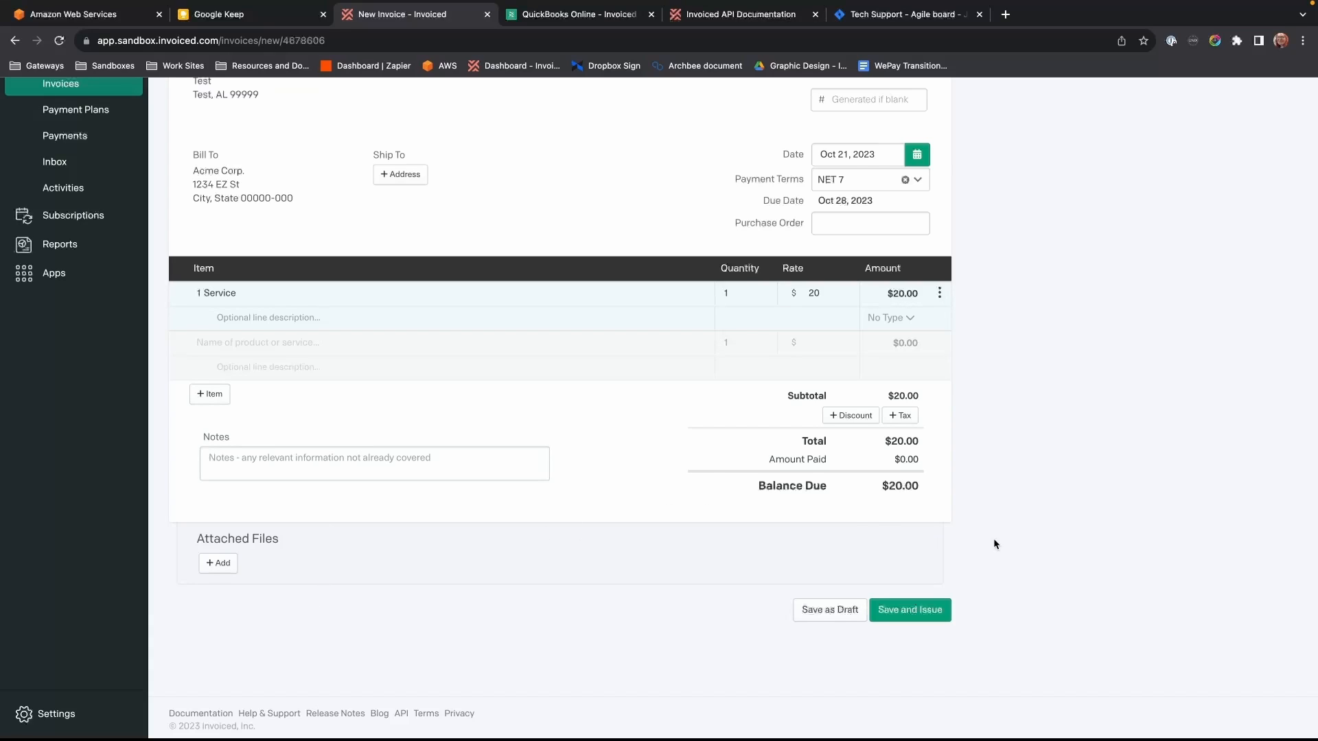
- Save and issue the Acme Corp. invoice
{"action": "left_click", "coordinate": [921, 615]}
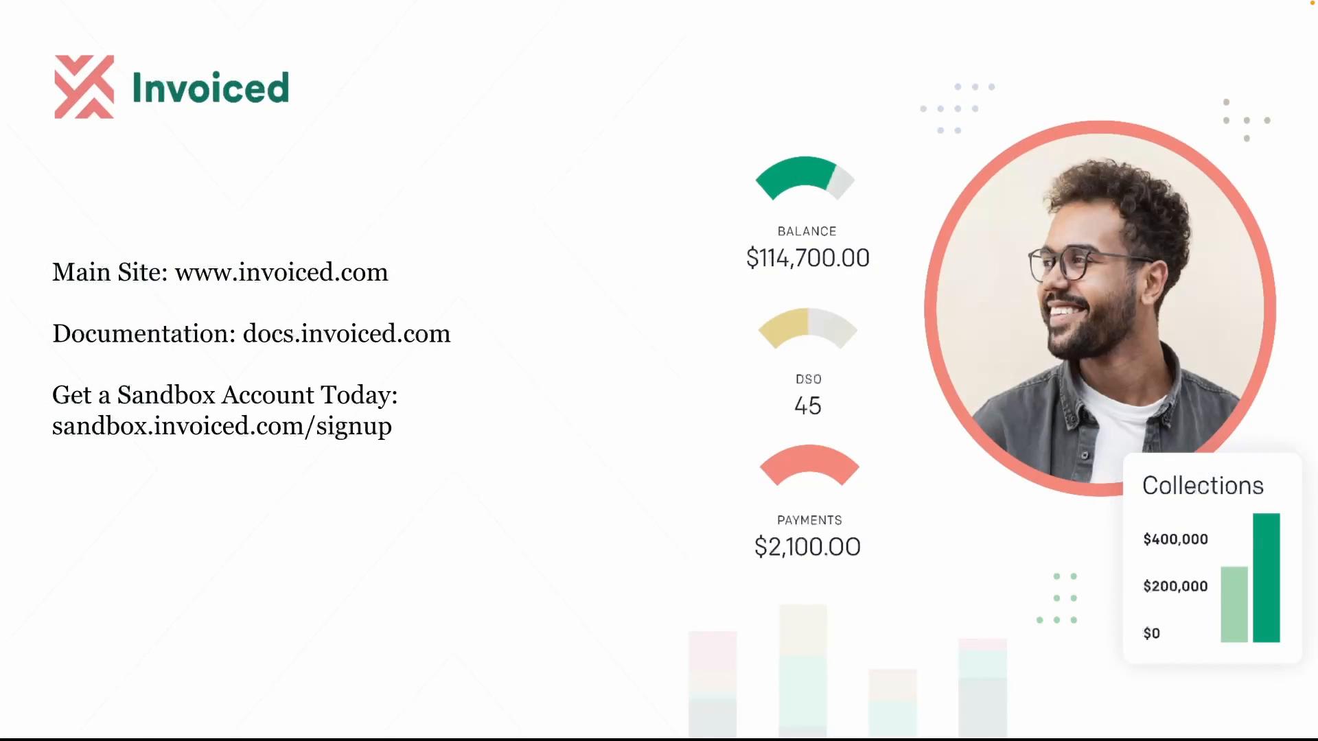